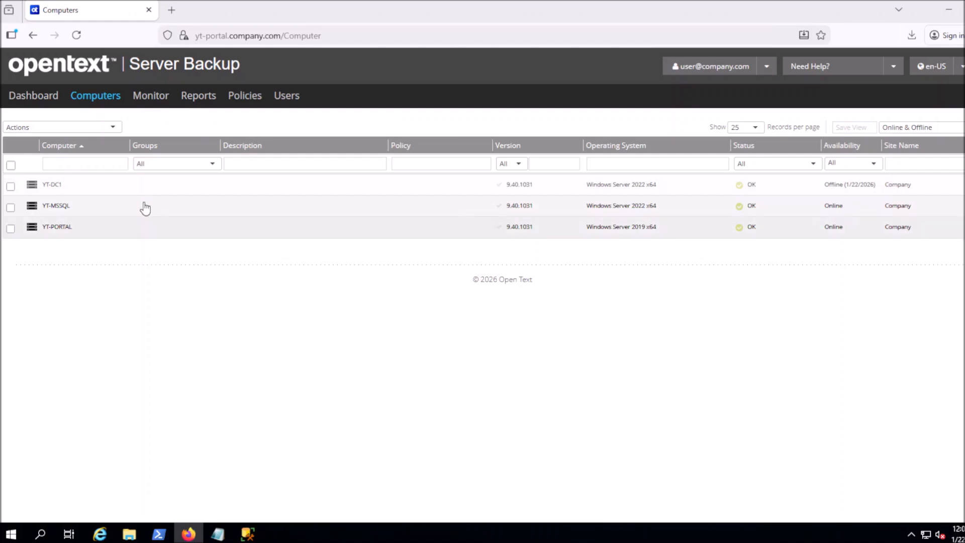
- Restore onto YT-MSSQL from another computer: vault YT-Vault-A, computer YT-DC1, job BMR-Regular
left_click(85, 208)
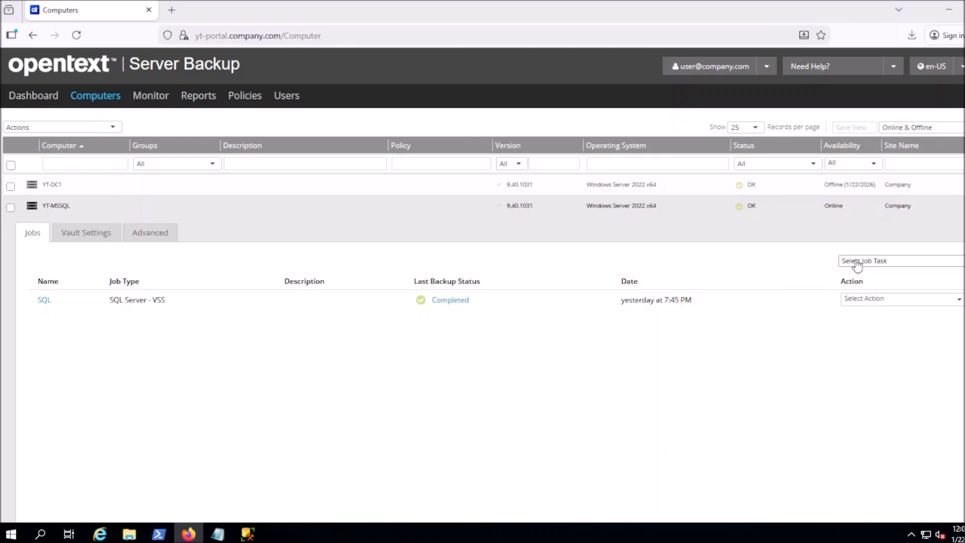
left_click(857, 265)
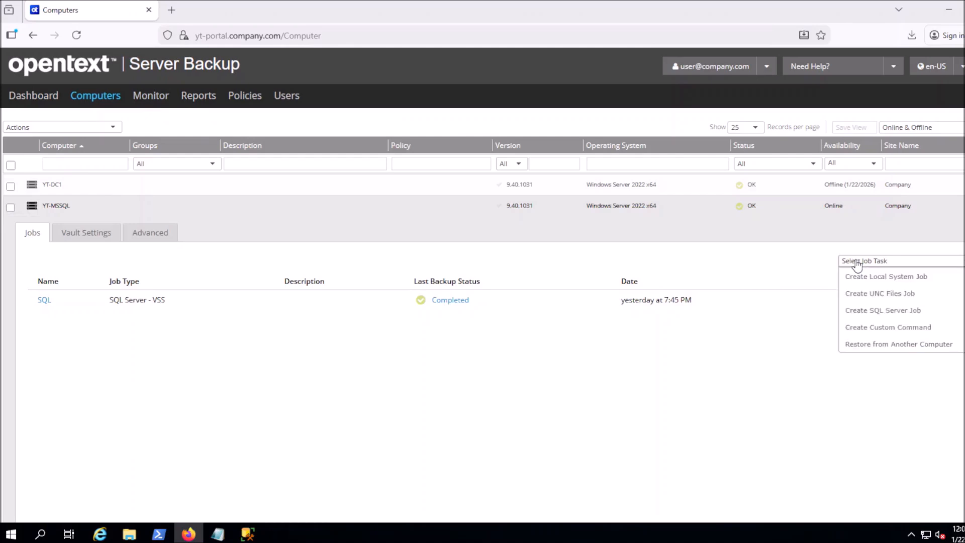
left_click(903, 350)
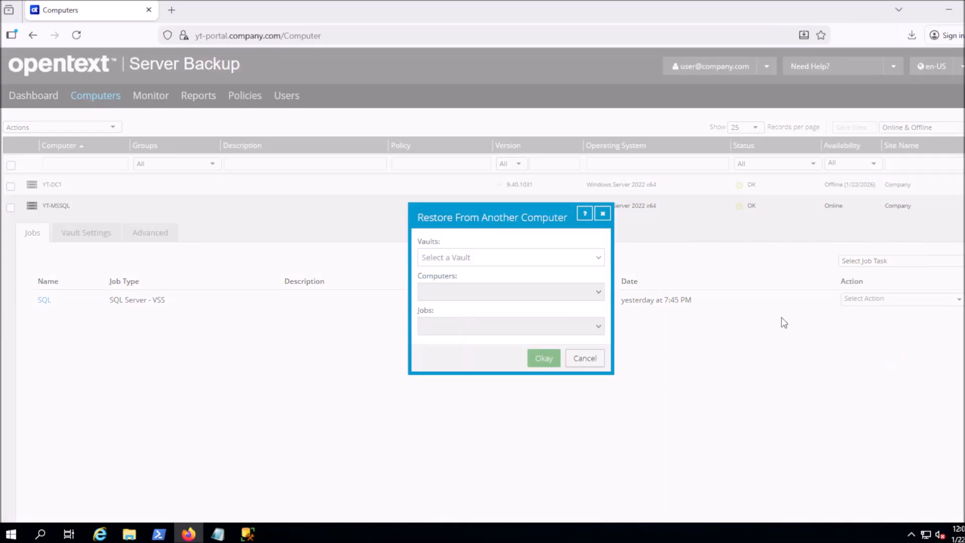
left_click(581, 260)
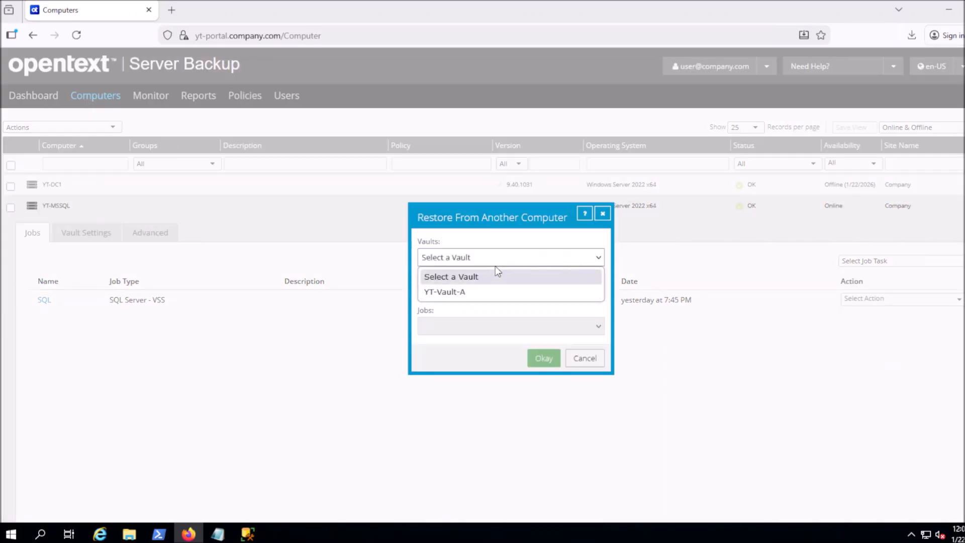
left_click(466, 297)
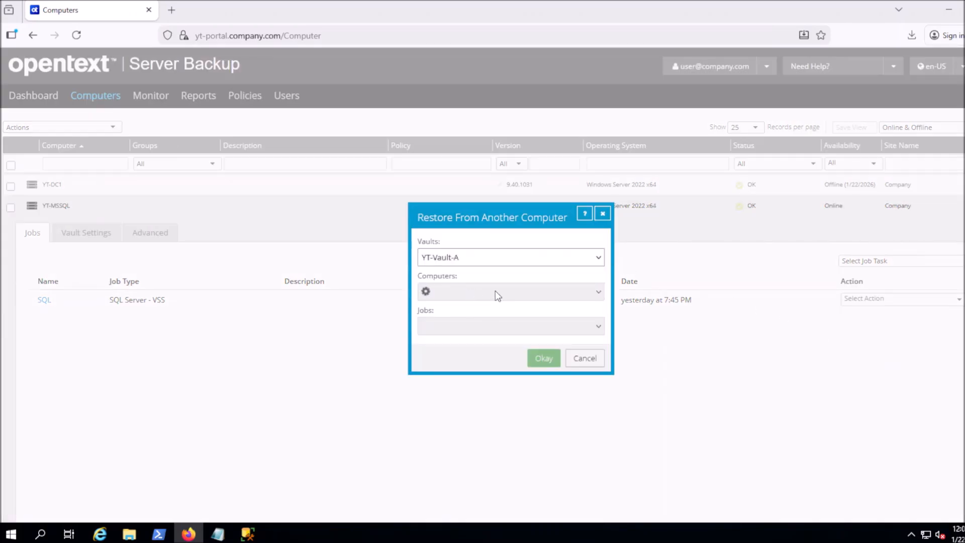
left_click(492, 294)
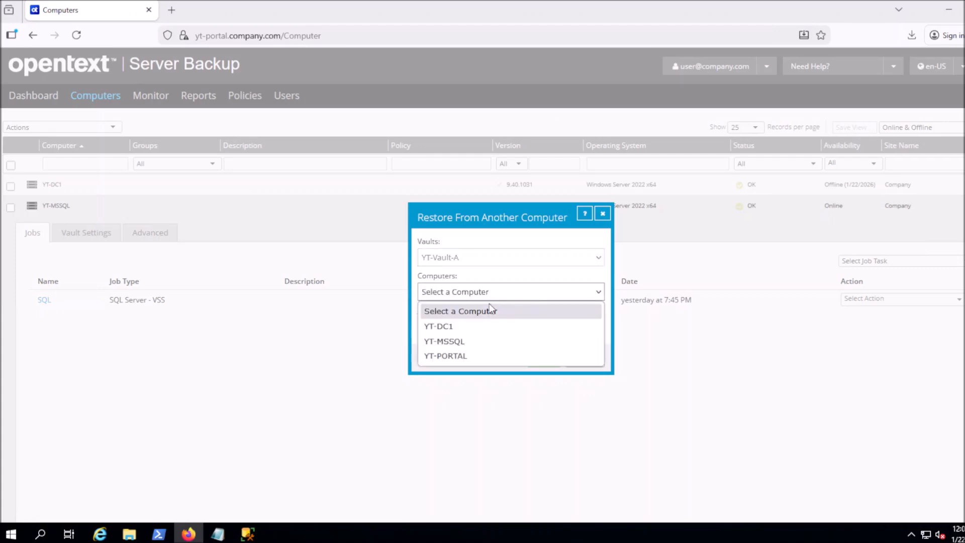
left_click(459, 327)
left_click(459, 327)
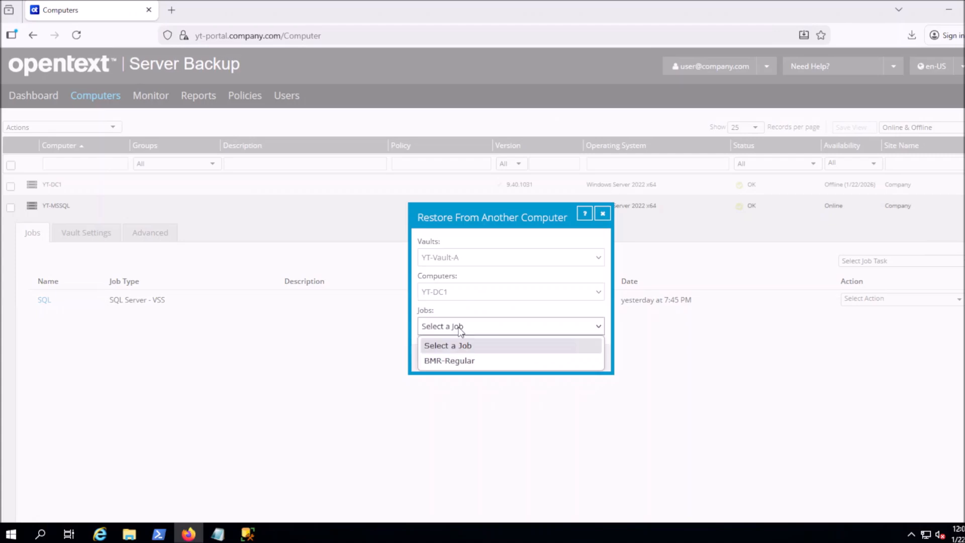
left_click(454, 361)
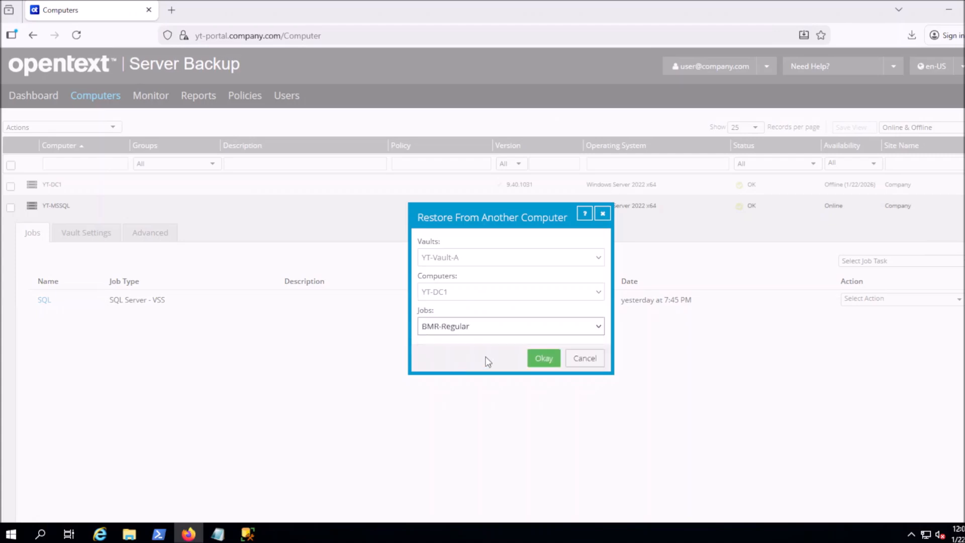
left_click(535, 356)
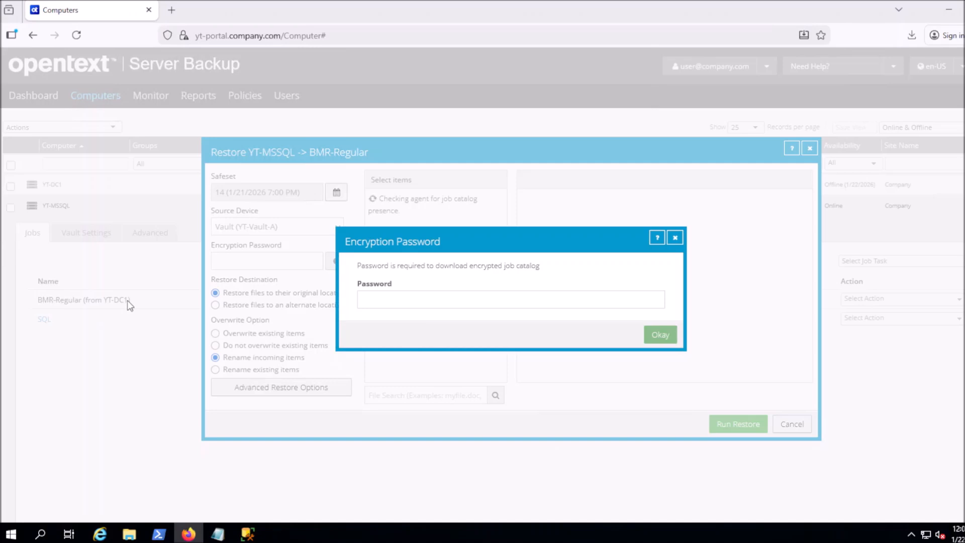
- Enter the catalog encryption password to unlock YT-DC1's C:\ and volume folders
left_click(397, 303)
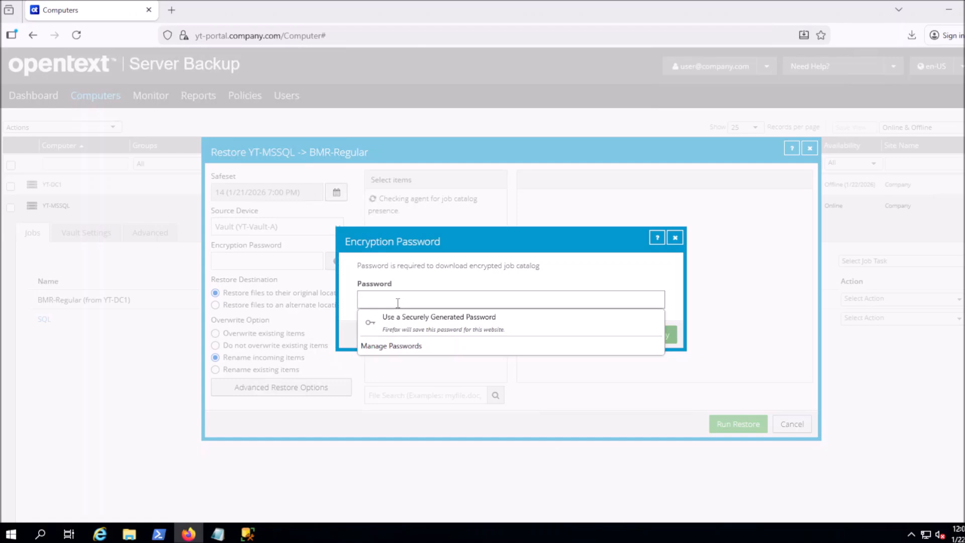
key("ctrl+v")
left_click(657, 339)
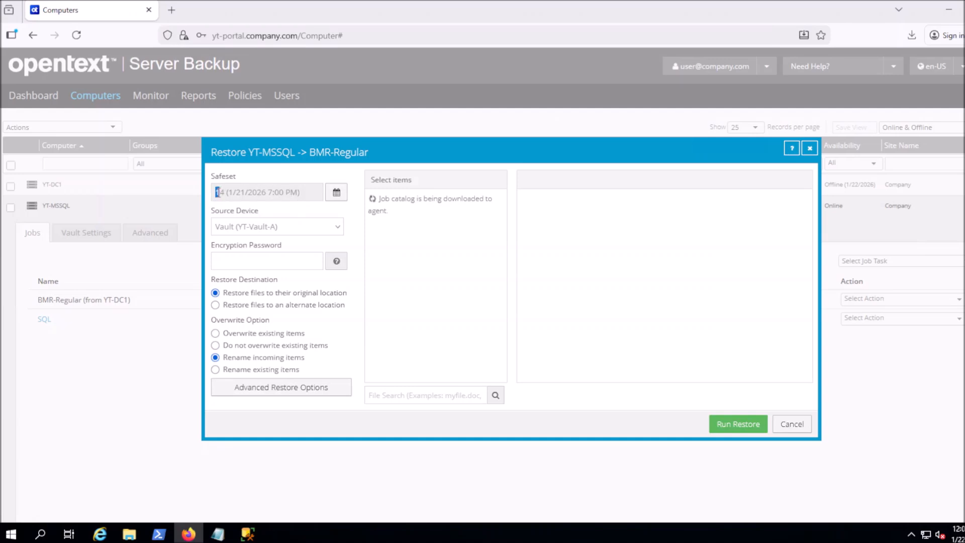
left_click_drag(224, 192, 246, 192)
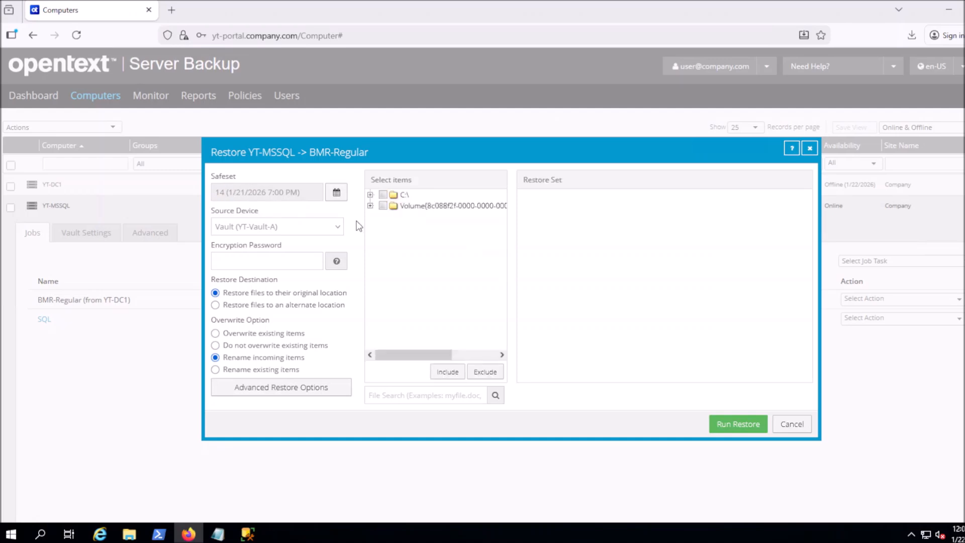
- Switch to safeset 13 from January 20, 2026, unlock it with the encryption password, and expand C:\
left_click(337, 195)
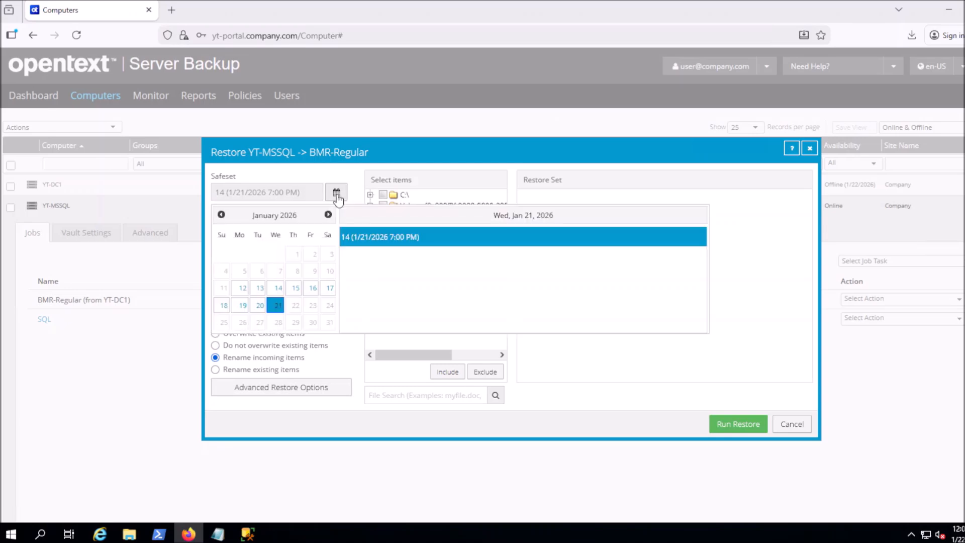
left_click(259, 306)
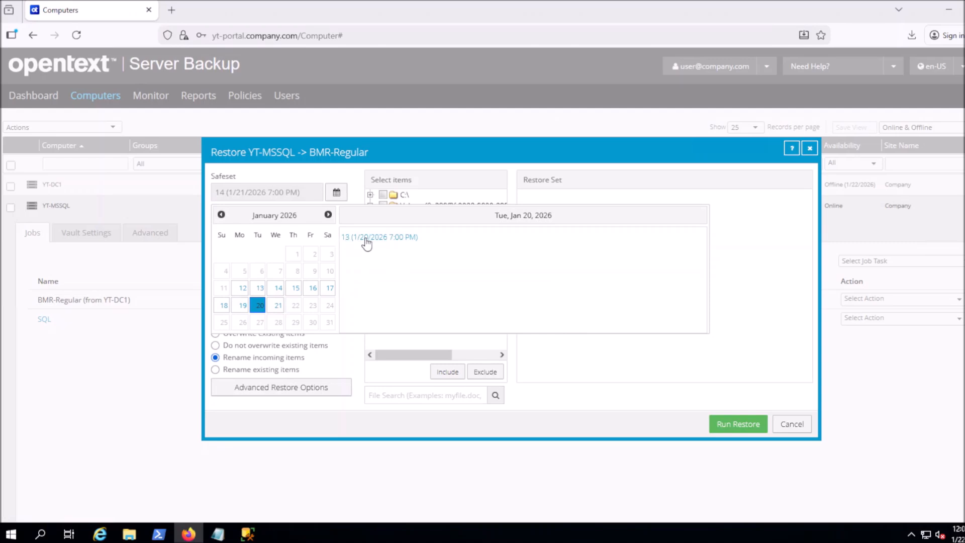
left_click(374, 244)
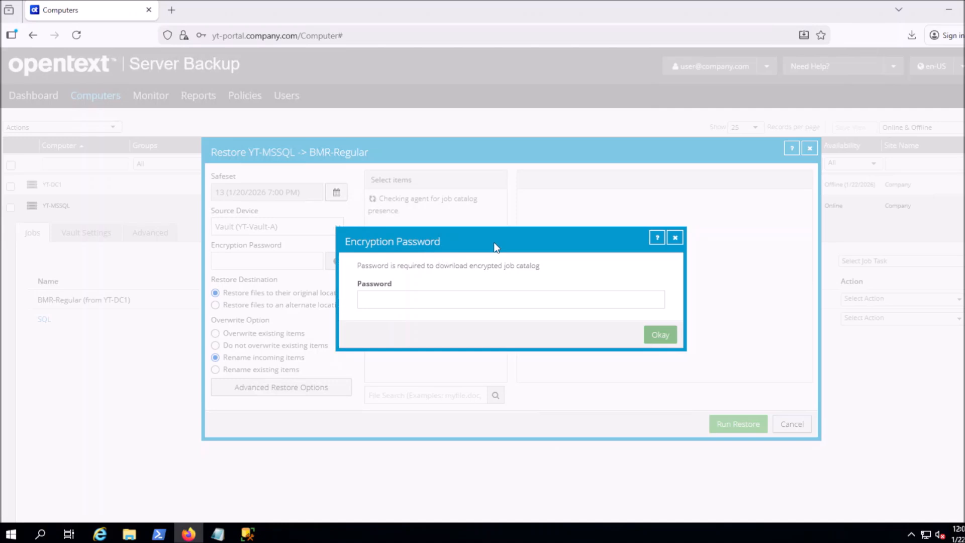
left_click(471, 299)
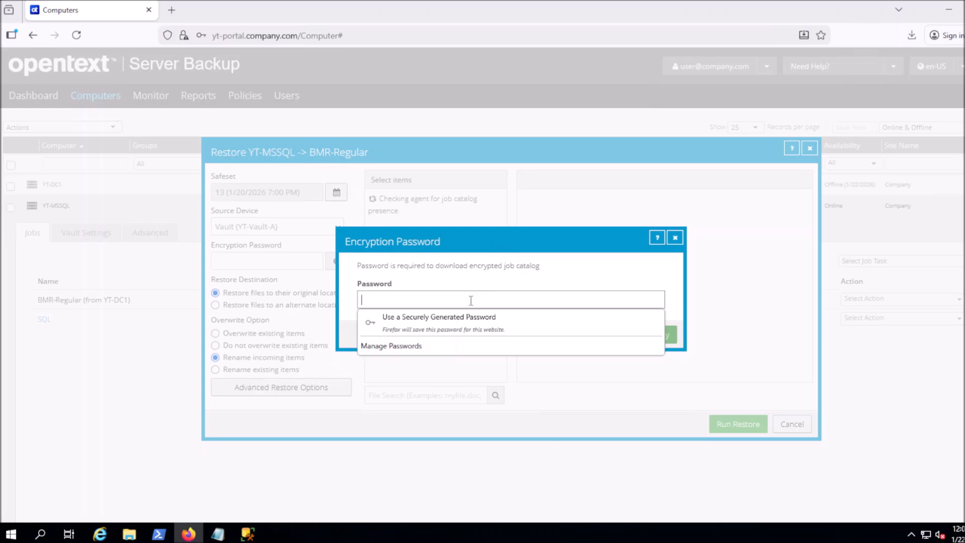
type("••••••••••••")
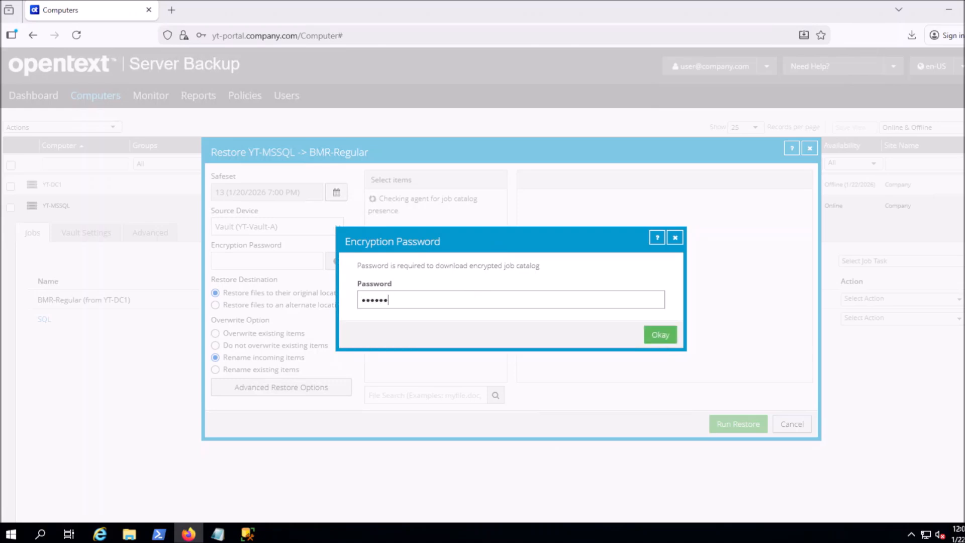
key("Return")
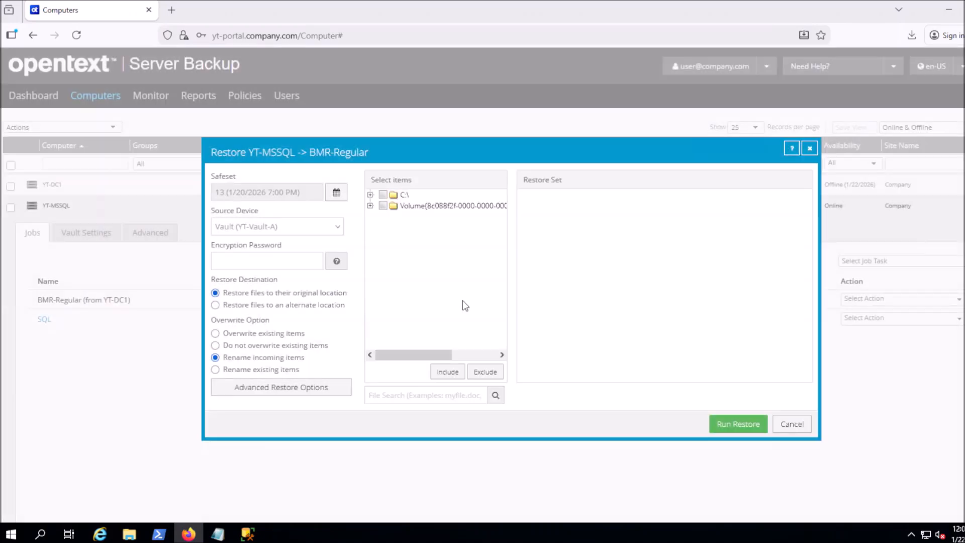
left_click(370, 195)
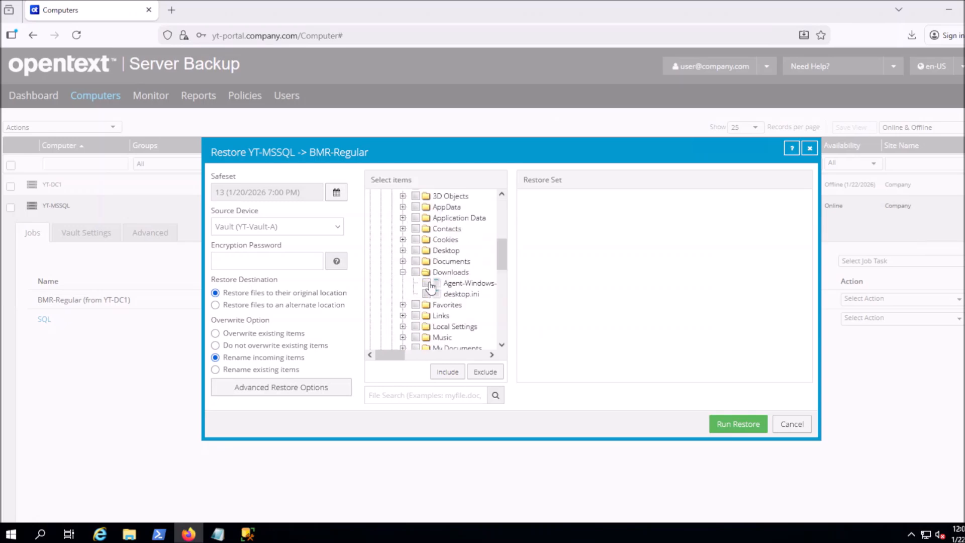
- Include the Agent-Windows file from the backed-up Downloads folder in the restore set
left_click(427, 283)
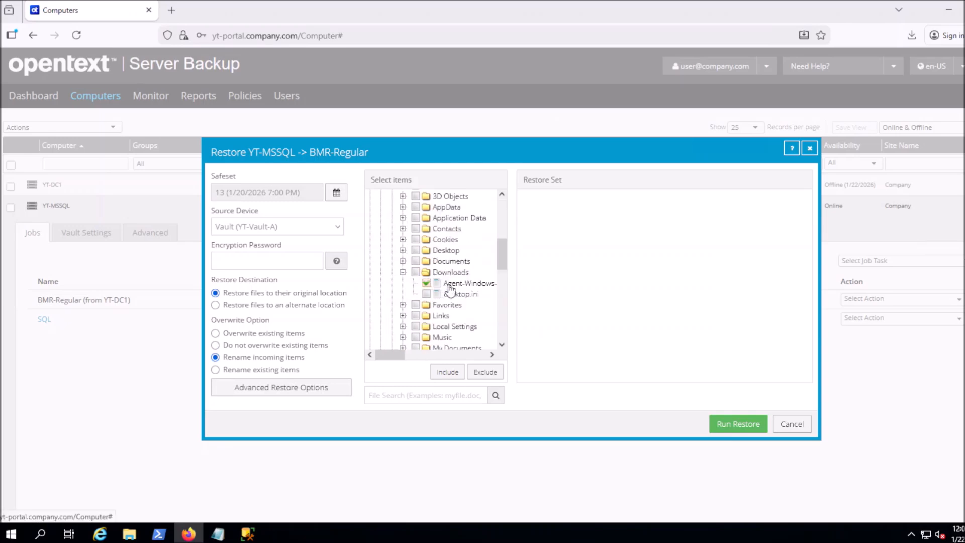
left_click(446, 372)
left_click(417, 261)
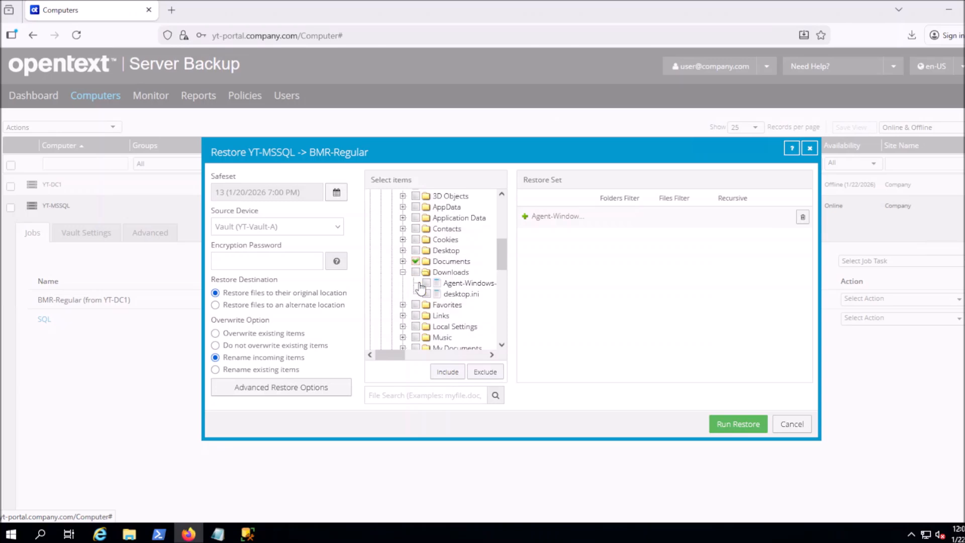
left_click(416, 261)
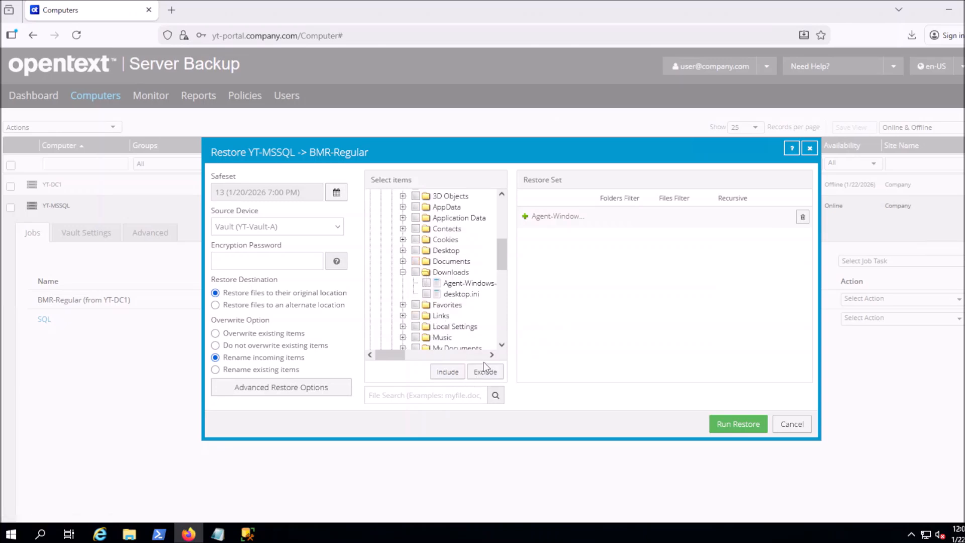
left_click(283, 262)
- Paste the backup's encryption password into the password box
key("ctrl+v")
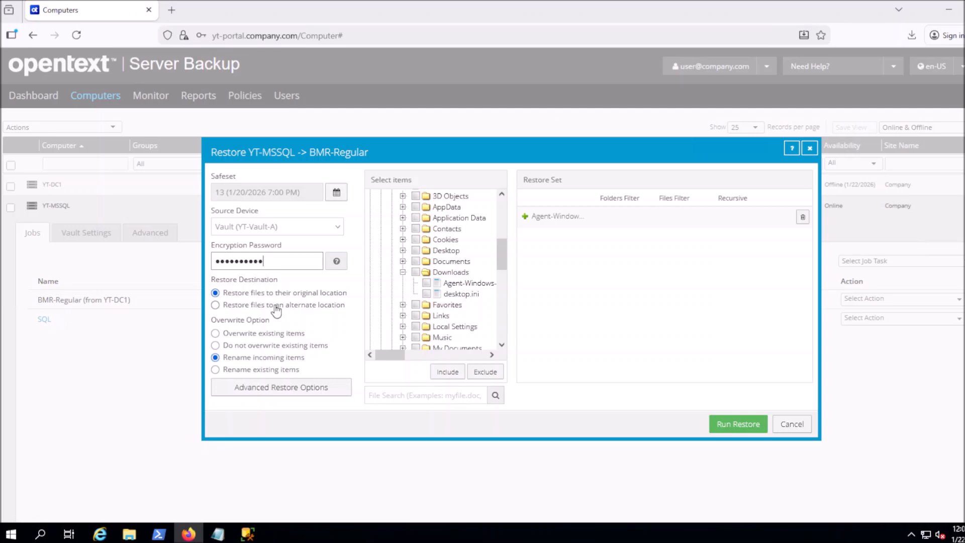
- Set the restore destination to the alternate folder C:\Restore-From-DC1\
left_click(275, 305)
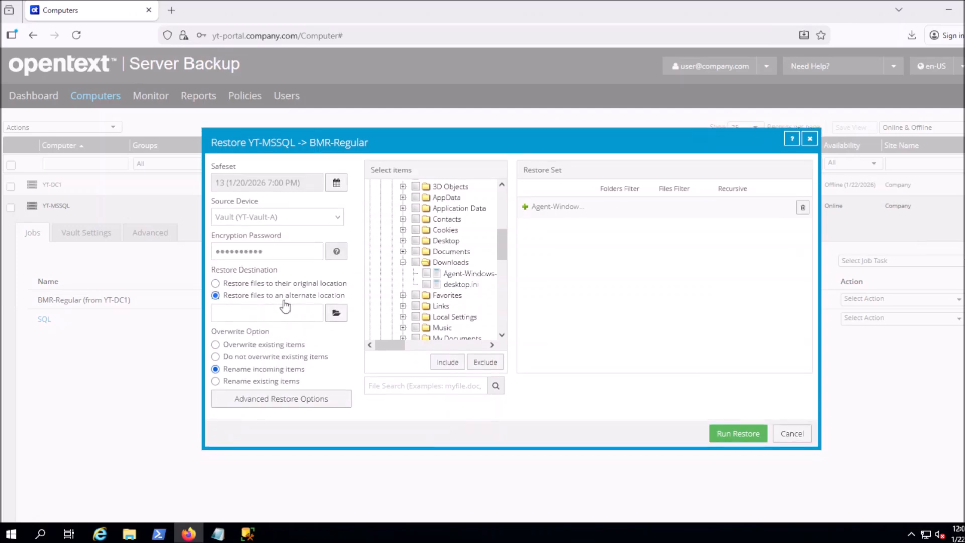
left_click(336, 314)
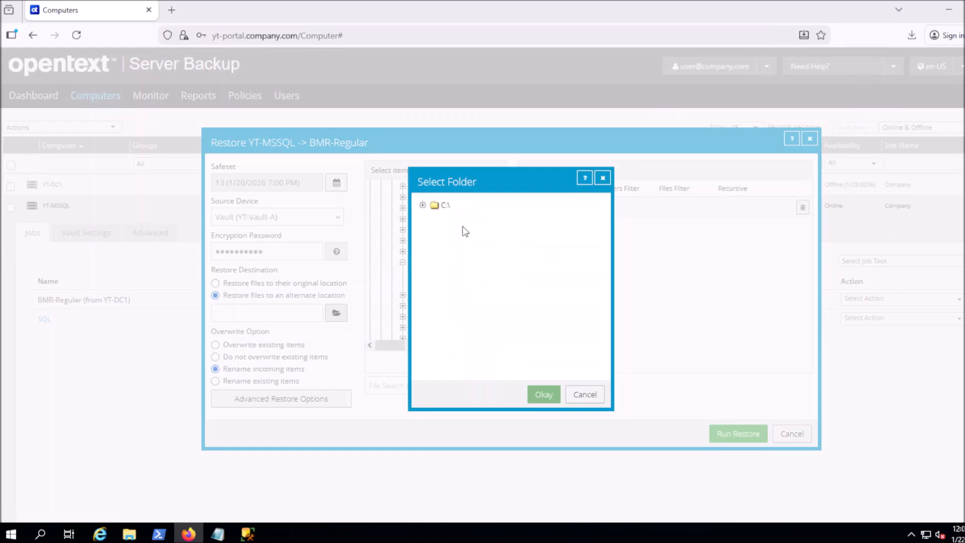
left_click(422, 205)
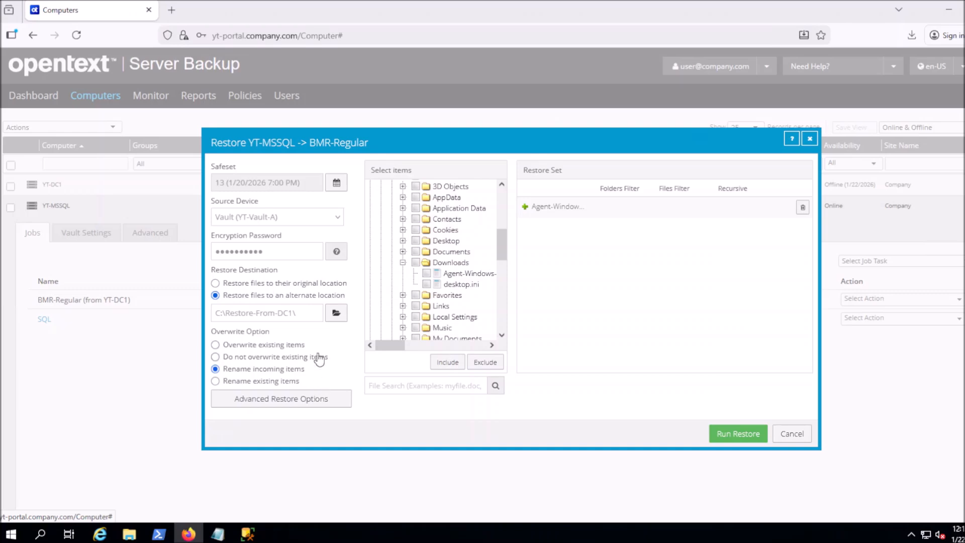
left_click(281, 398)
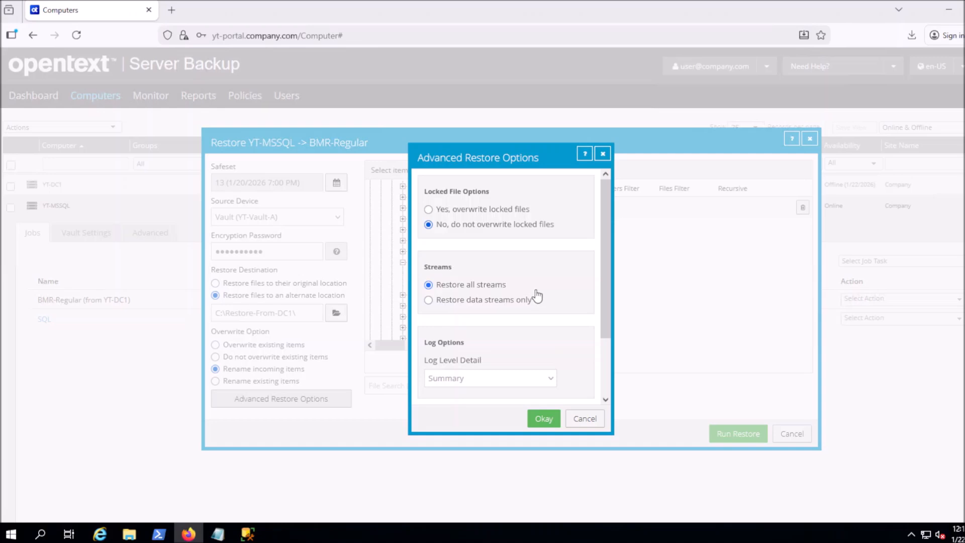
left_click(543, 420)
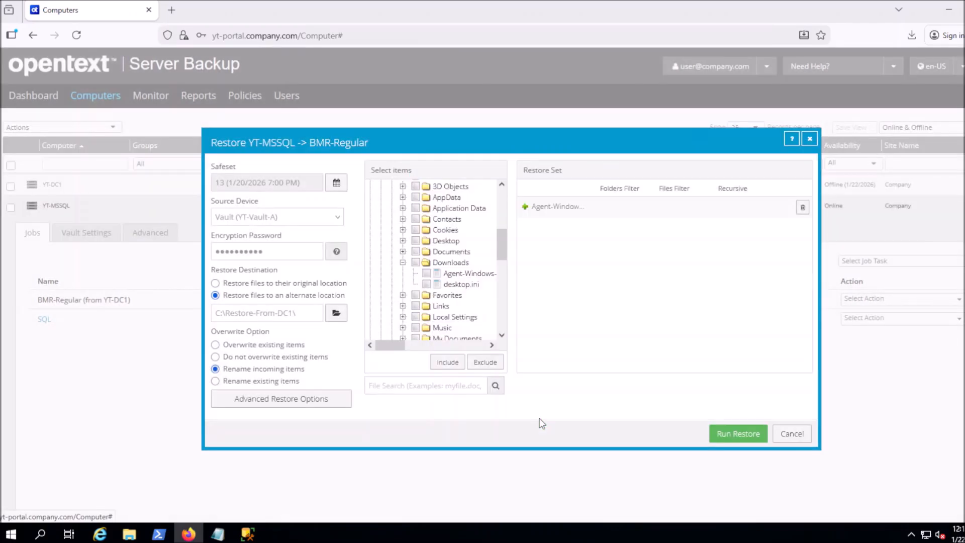
- Run the restore and confirm Agent-Windows-x64-9-40-1031.exe arrived in C:\Restore-From-DC1
left_click(723, 435)
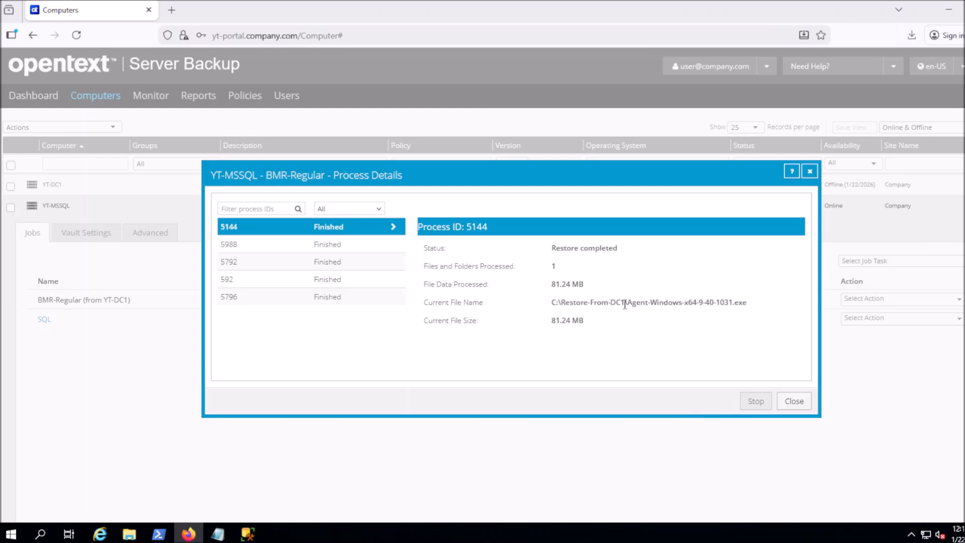
left_click_drag(747, 303, 627, 306)
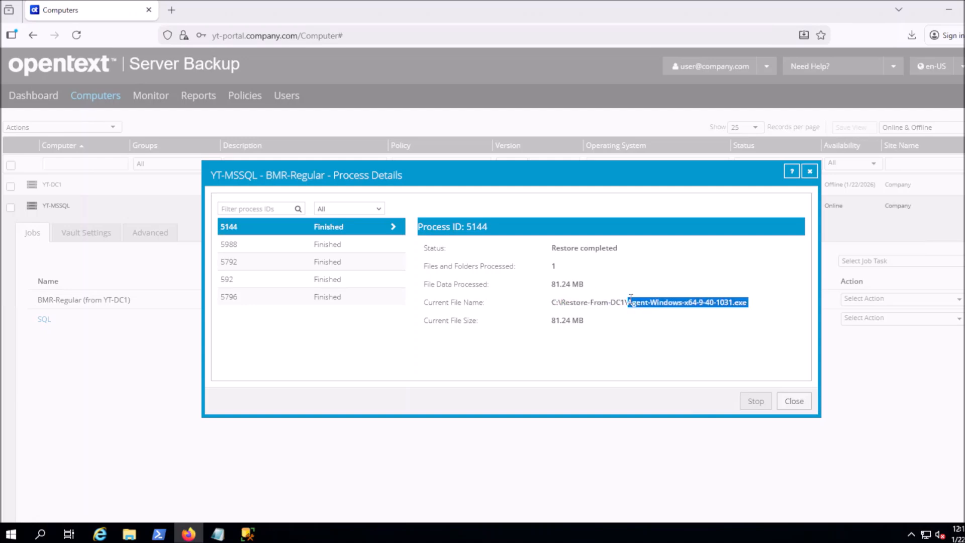
left_click(675, 332)
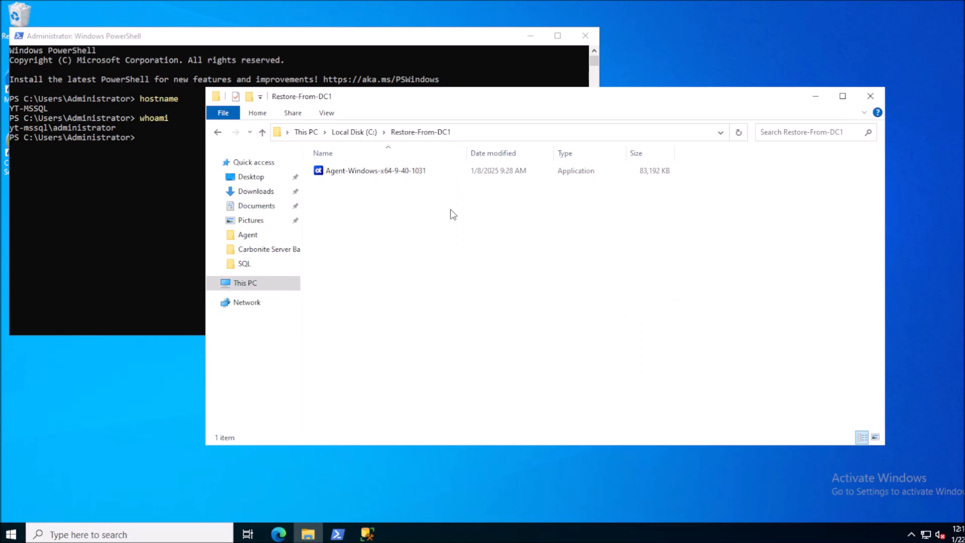
- Rename the restored Agent-Windows installer in C:\Restore-From-DC1 to 'Remember to Subscribe!'
left_click(387, 173)
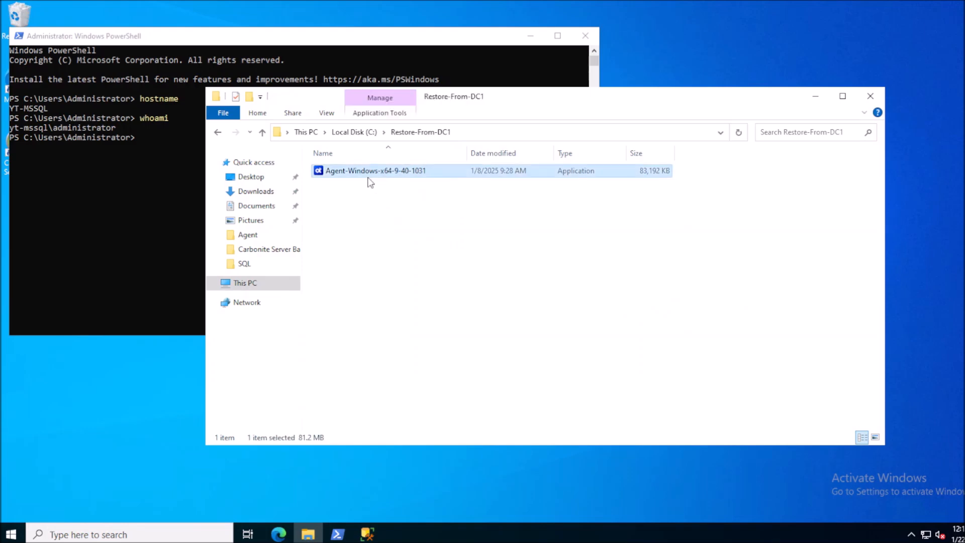
mouse_move(367, 174)
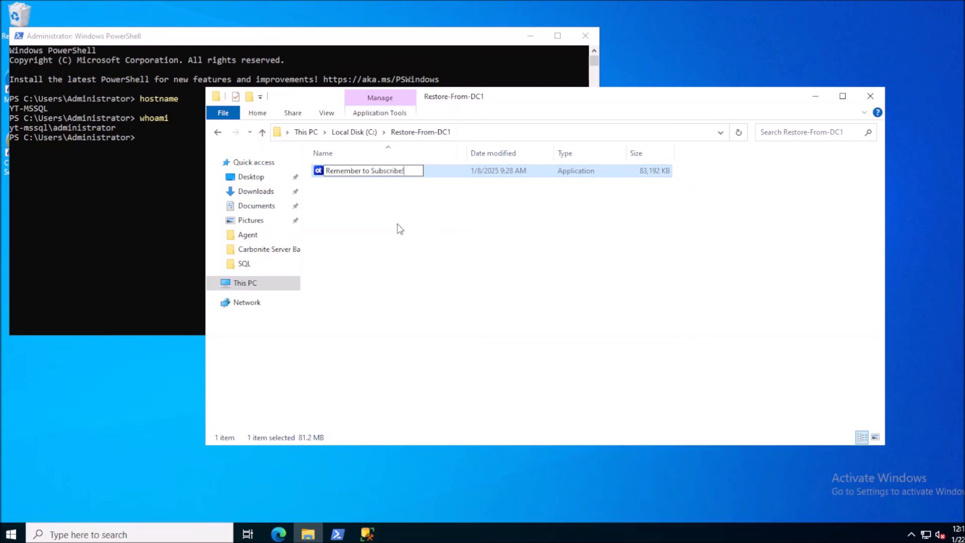
left_click(399, 228)
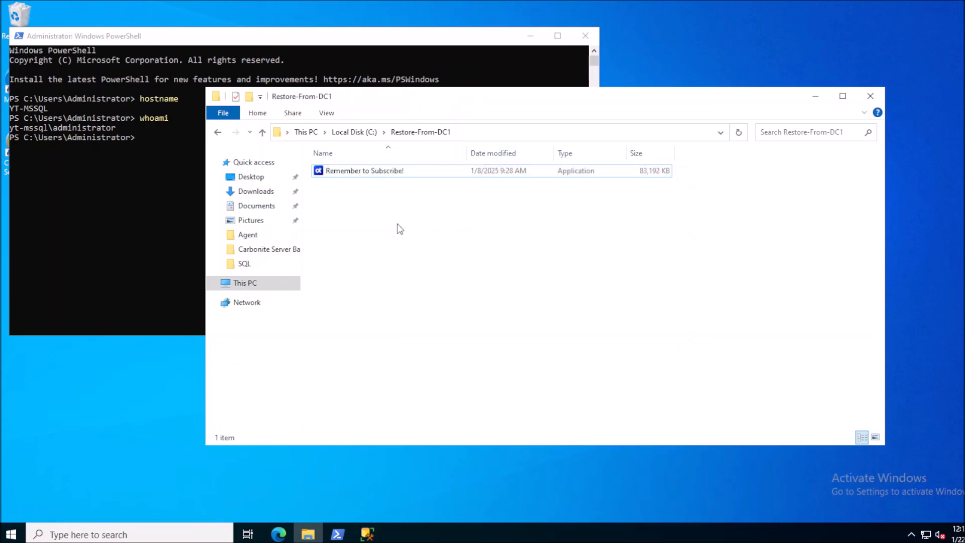